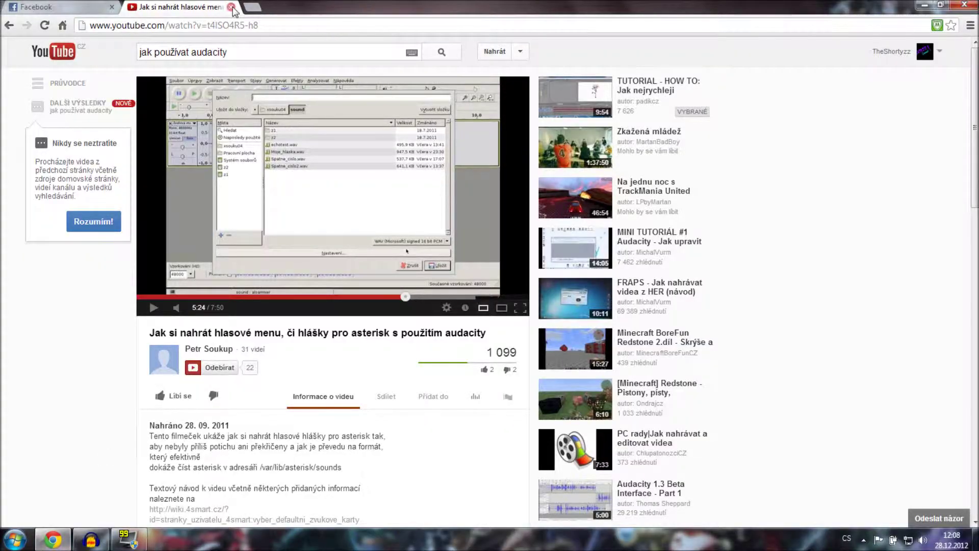
# Close the open YouTube video tab and minimize the browser to show the desktop.
pyautogui.click(231, 8)
pyautogui.click(134, 7)
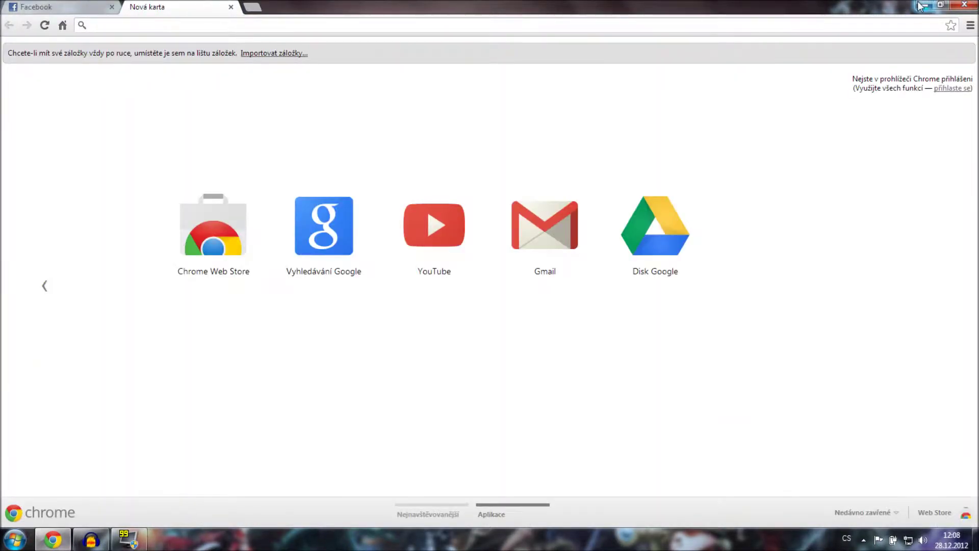
pyautogui.click(921, 6)
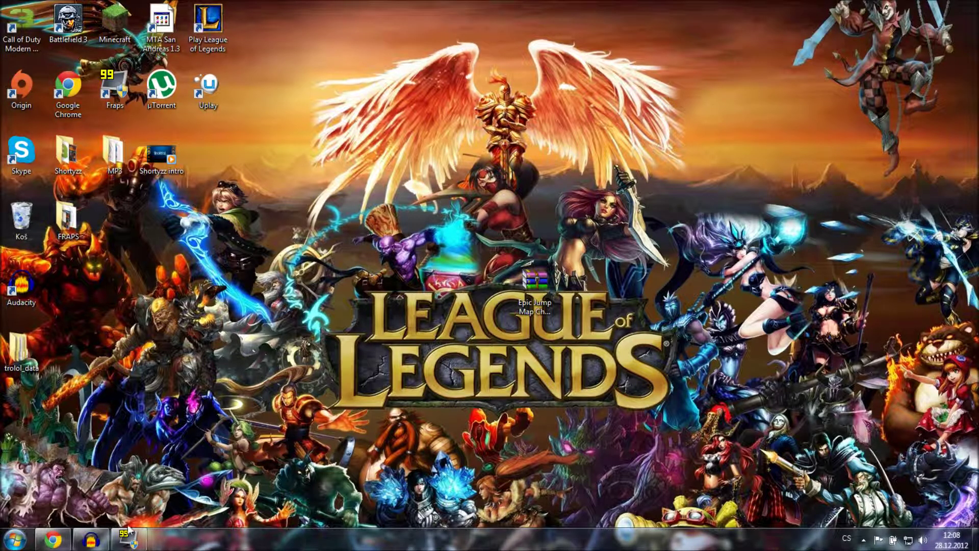
pyautogui.click(55, 538)
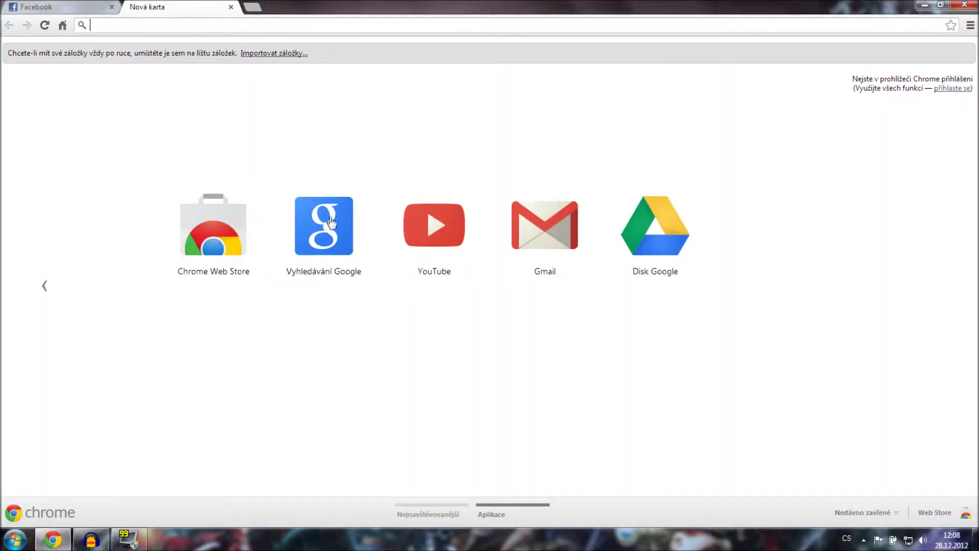
pyautogui.click(435, 244)
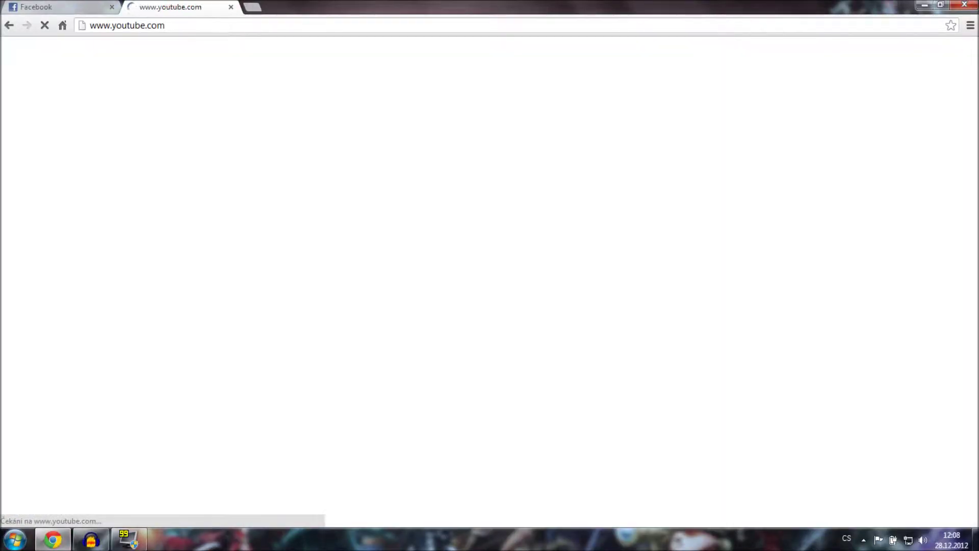
pyautogui.write('/')
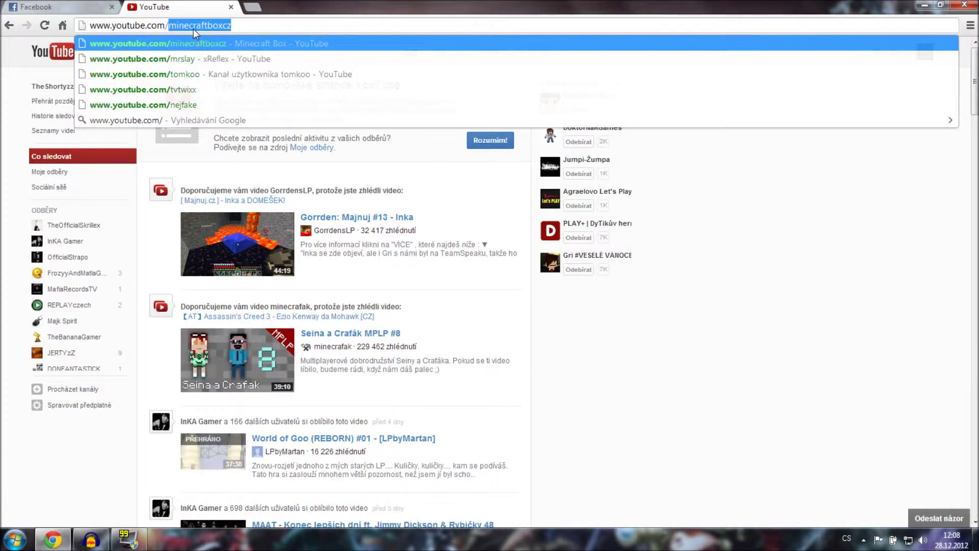
pyautogui.press('Return')
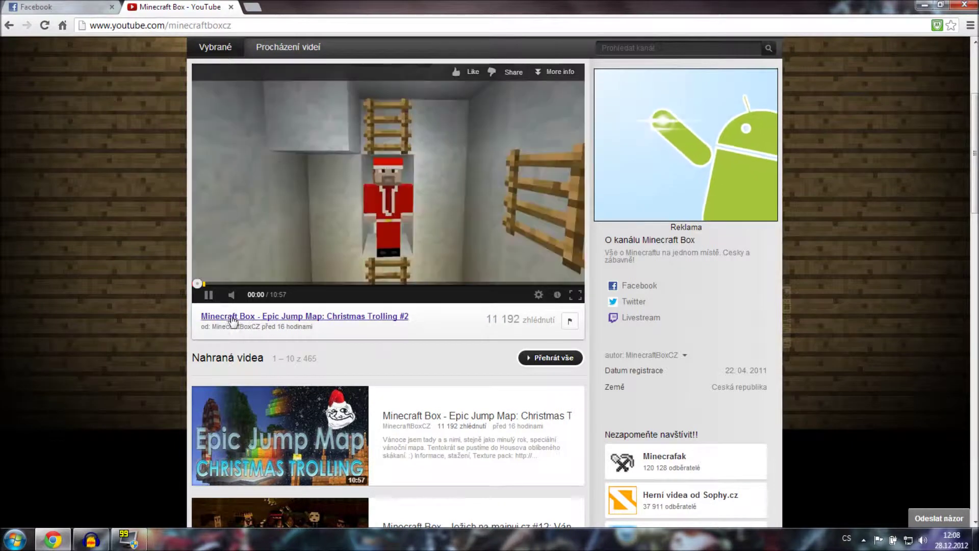
# Open the video "Minecraft Box - Epic Jump Map: Christmas Trolling #2" and follow the information and download link in its full description.
pyautogui.click(306, 214)
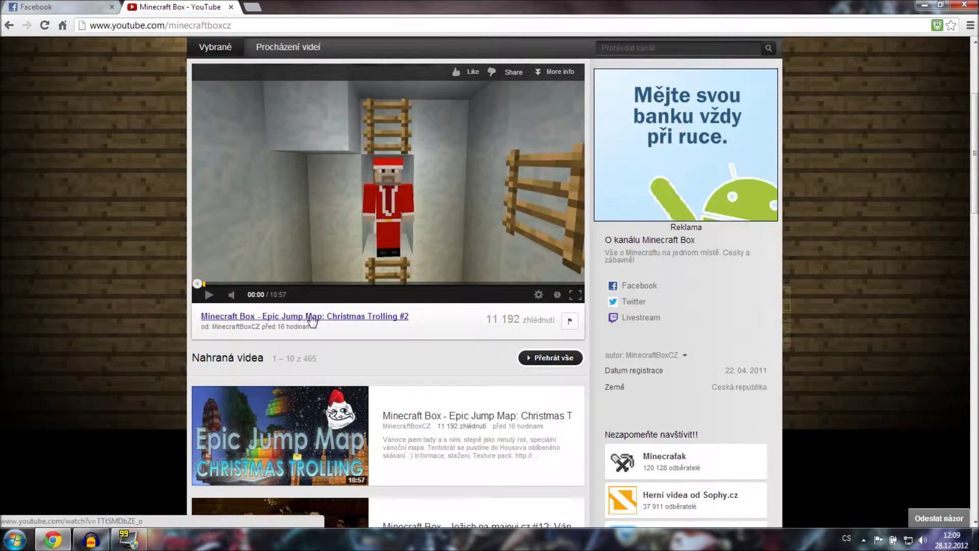
pyautogui.click(334, 317)
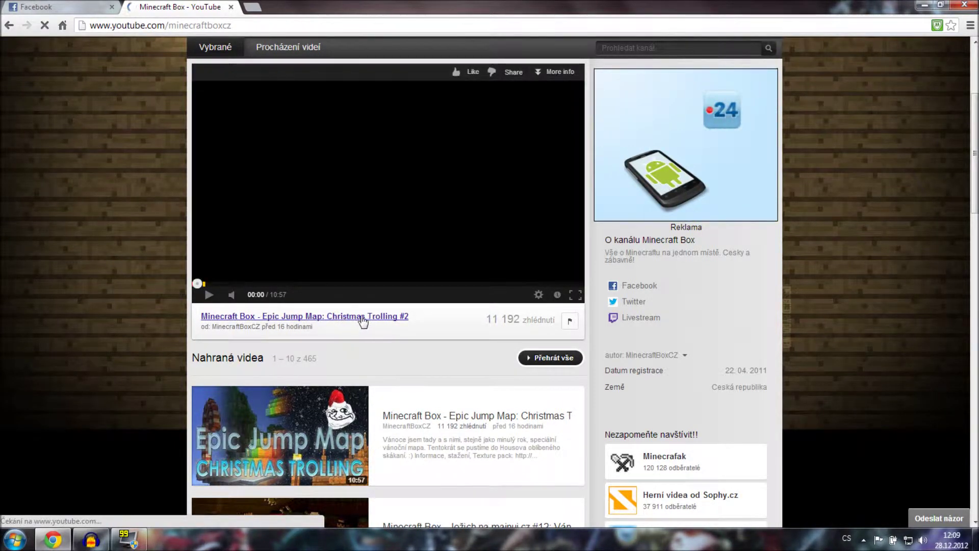
pyautogui.scroll(-2, 335, 247)
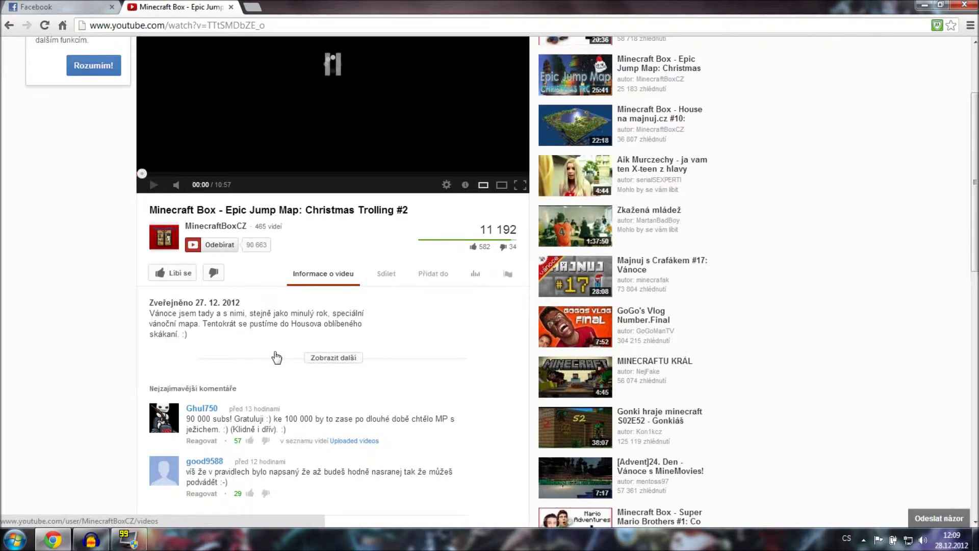
pyautogui.click(324, 359)
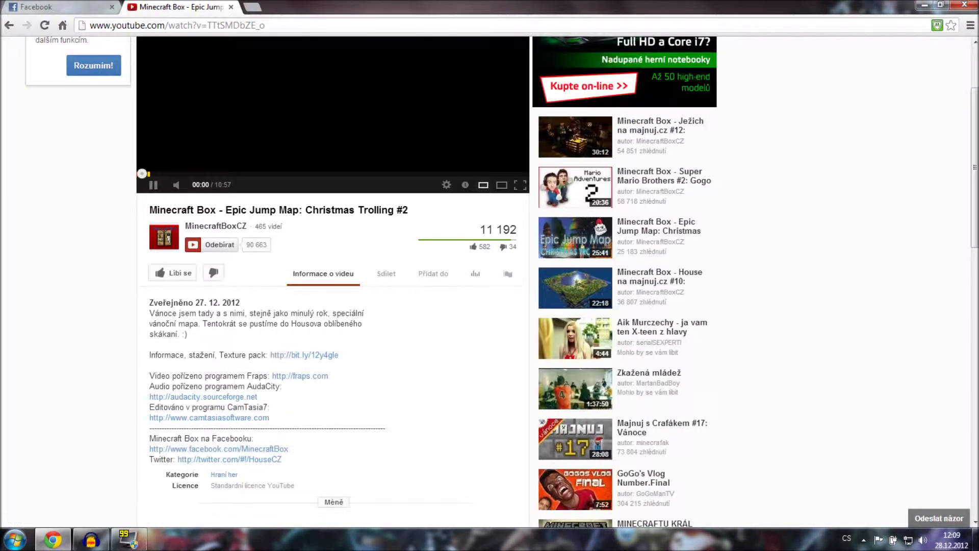
pyautogui.click(280, 136)
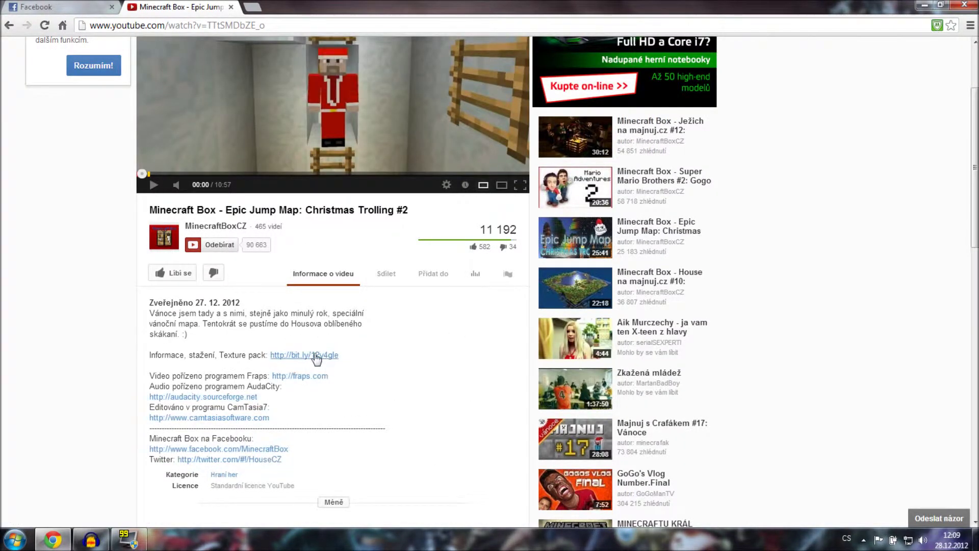
pyautogui.moveTo(157, 355); pyautogui.dragTo(241, 355)
pyautogui.click(296, 357)
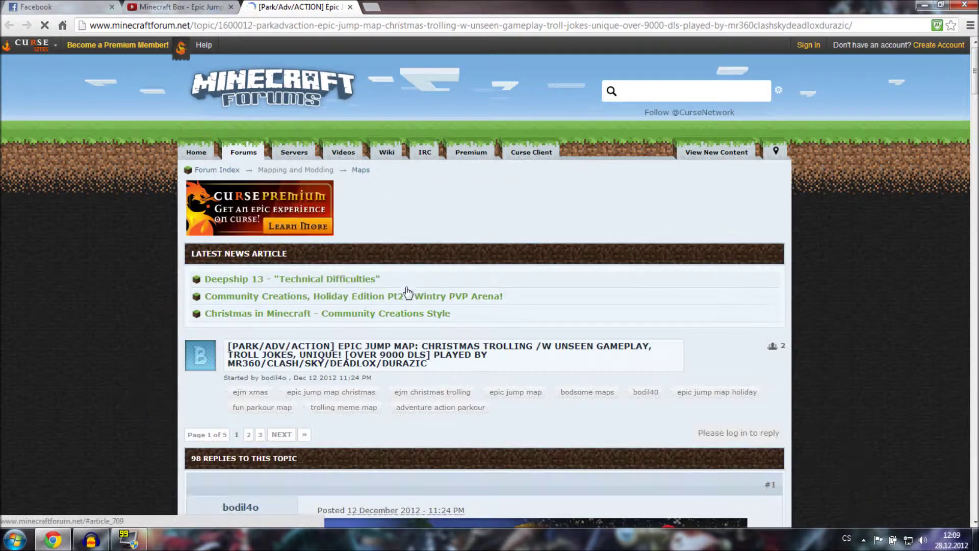
# Open the blog link under "Download links" in the forum thread's first post and bring up the blog's map and texture pack links.
pyautogui.scroll(-5, 411, 298)
pyautogui.scroll(-3, 411, 298)
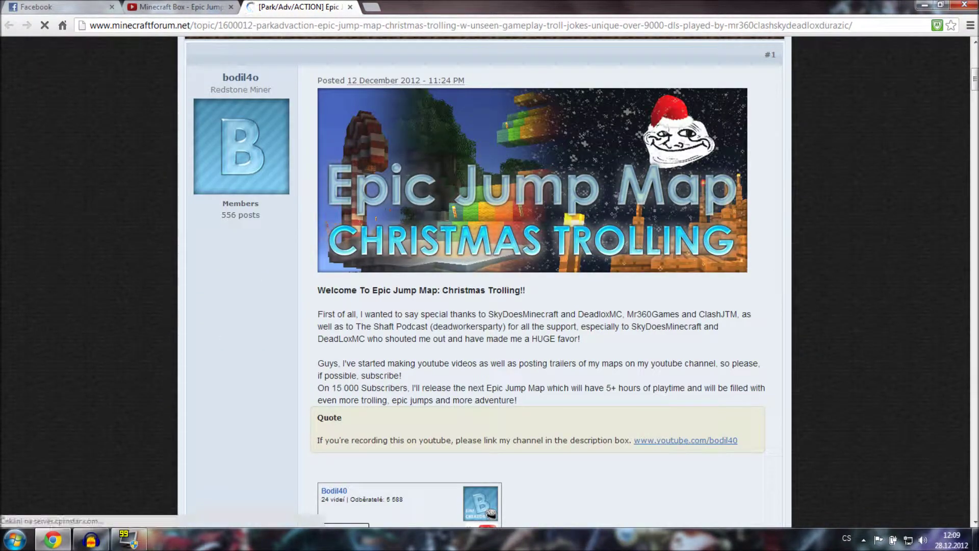
pyautogui.scroll(-7, 295, 349)
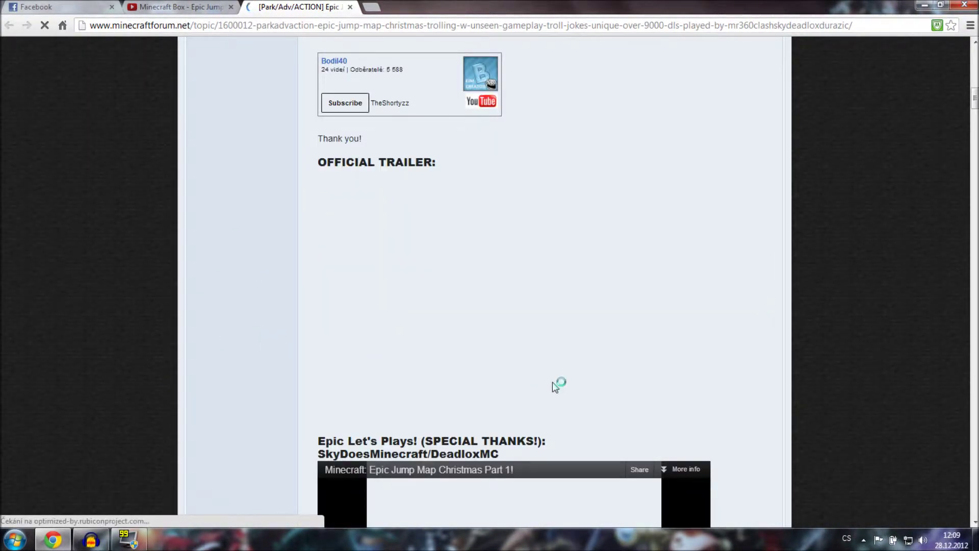
pyautogui.scroll(-7, 552, 382)
pyautogui.scroll(-1, 668, 305)
pyautogui.scroll(-15, 668, 305)
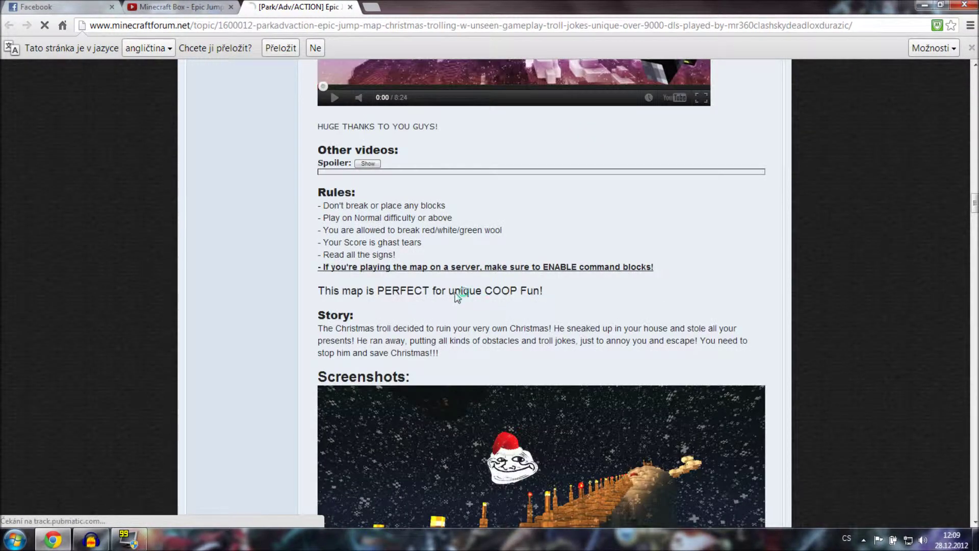
pyautogui.scroll(-15, 448, 293)
pyautogui.scroll(-10, 402, 313)
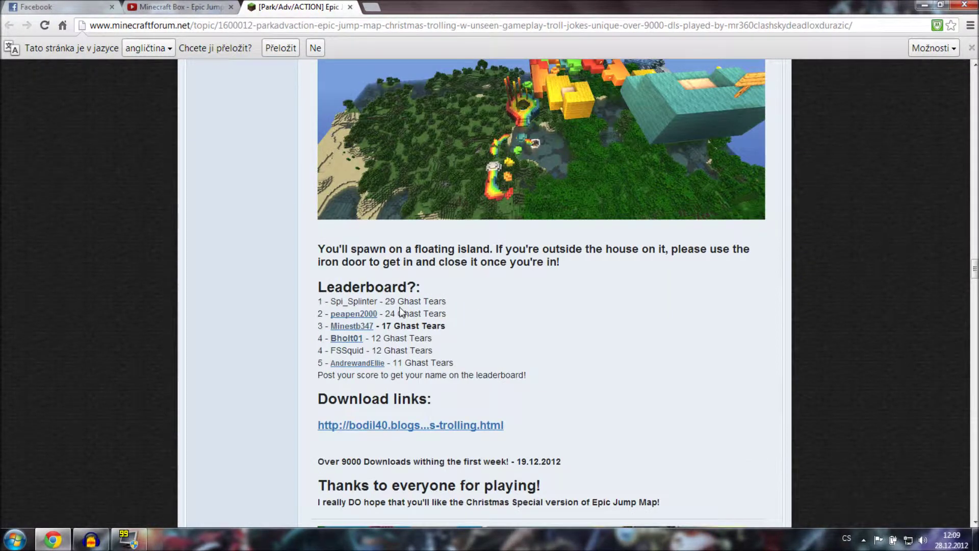
pyautogui.scroll(-3, 402, 312)
pyautogui.scroll(-2, 399, 307)
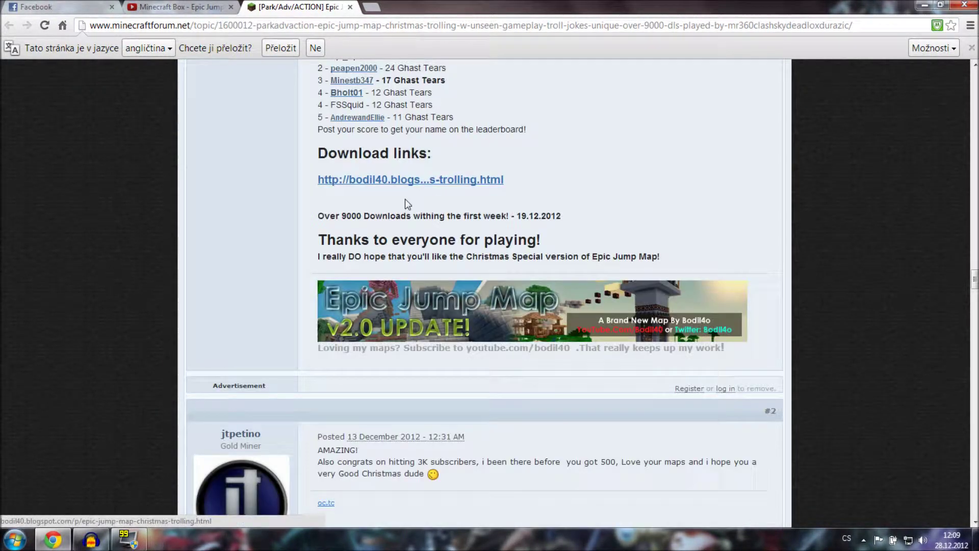
pyautogui.click(407, 180)
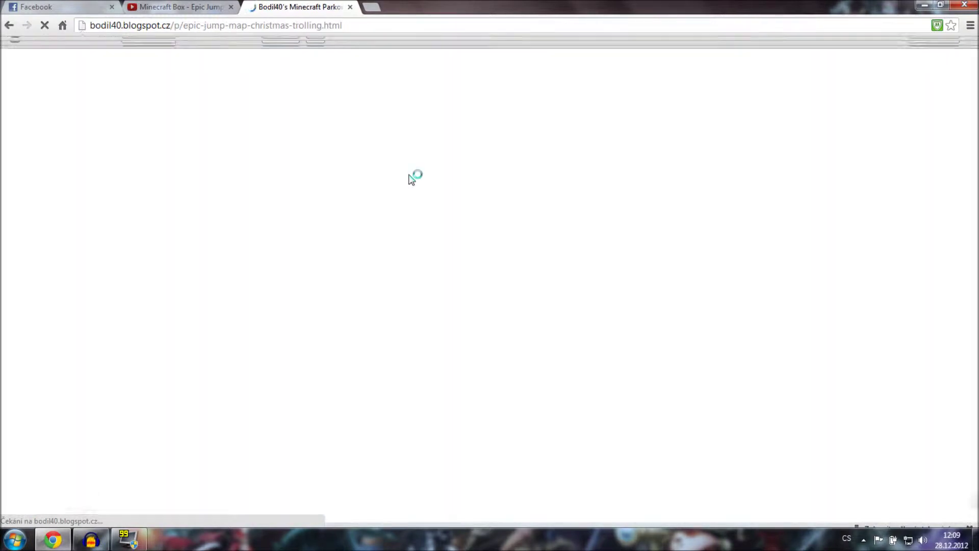
pyautogui.scroll(-8, 479, 265)
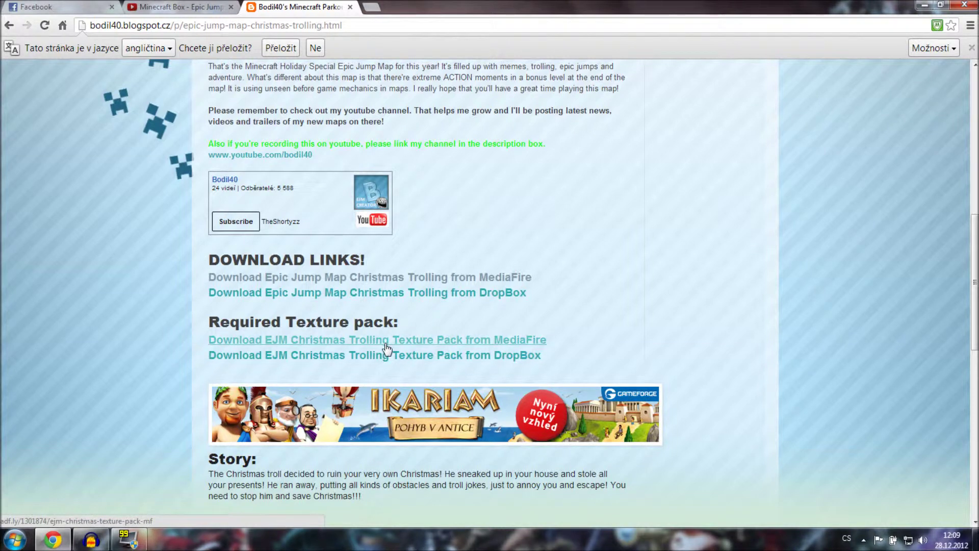
# Switch to the desktop and extract the folder from the Epic Jump Map Christmas Trolling archive onto the desktop with WinRAR.
pyautogui.click(927, 5)
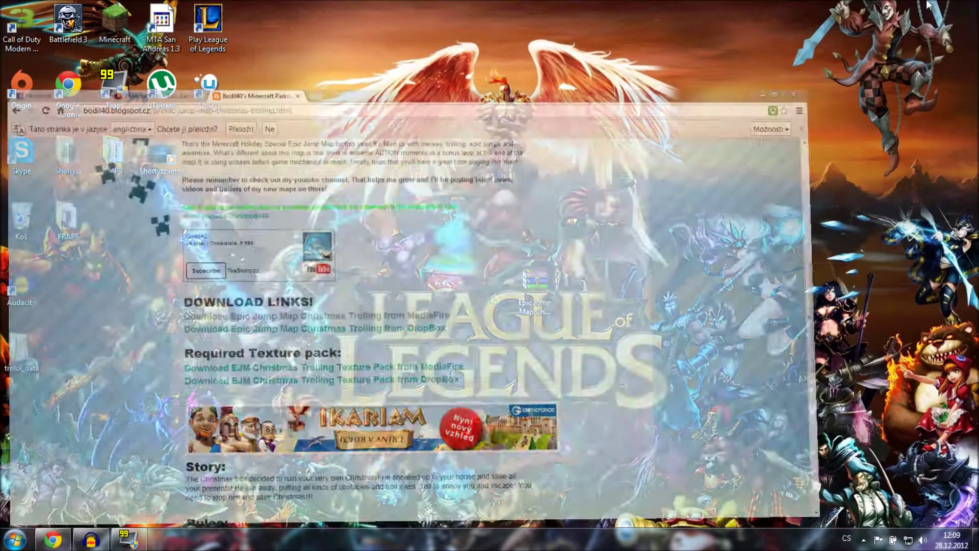
pyautogui.moveTo(539, 270); pyautogui.dragTo(447, 267)
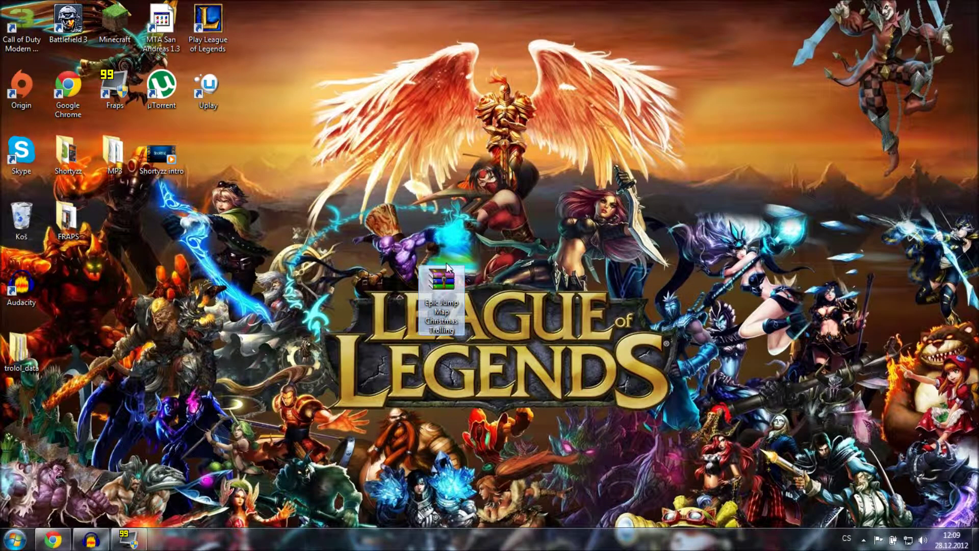
pyautogui.doubleClick(436, 289)
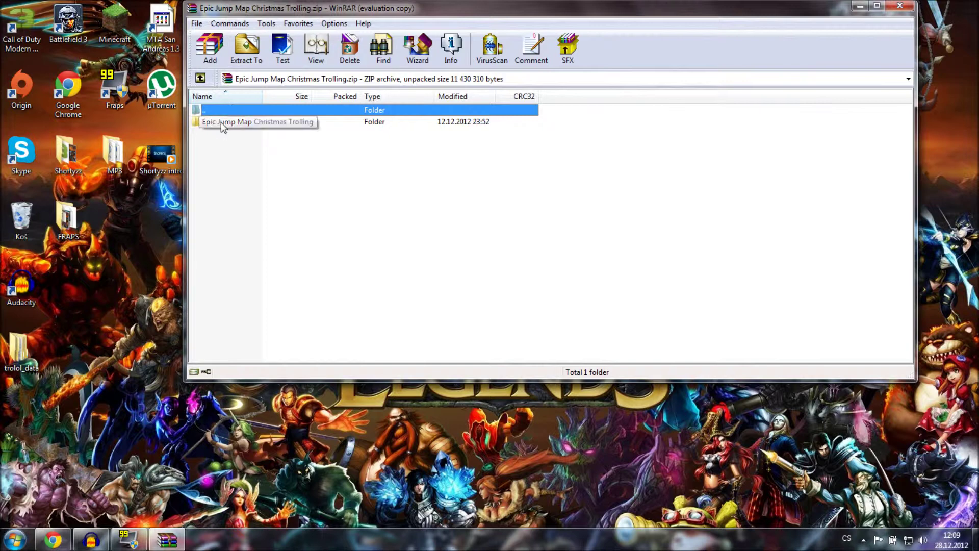
pyautogui.click(221, 122)
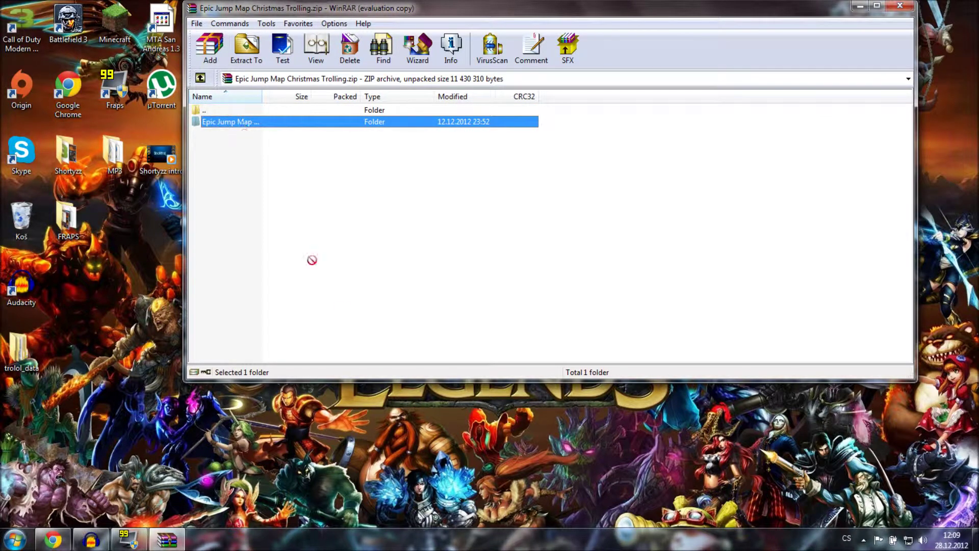
pyautogui.moveTo(411, 453); pyautogui.dragTo(411, 453)
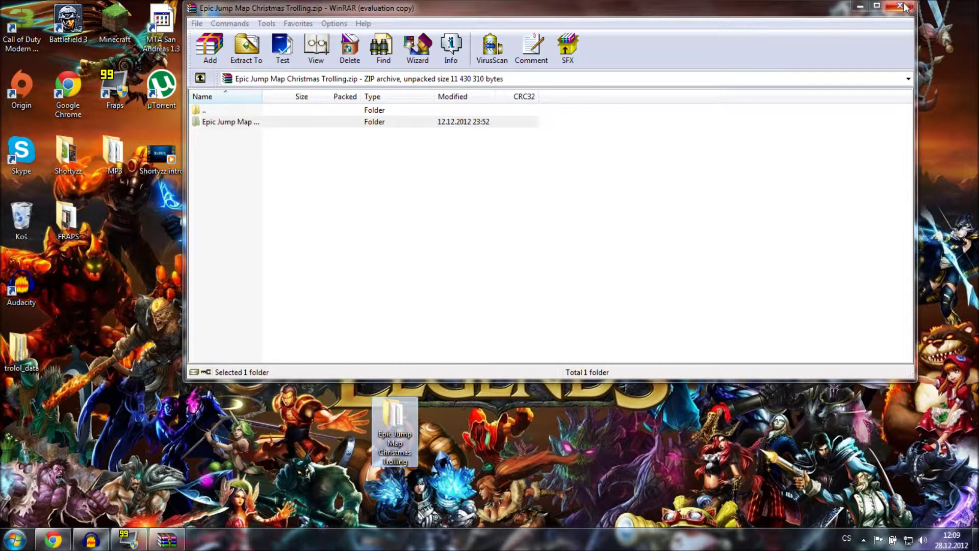
pyautogui.click(900, 6)
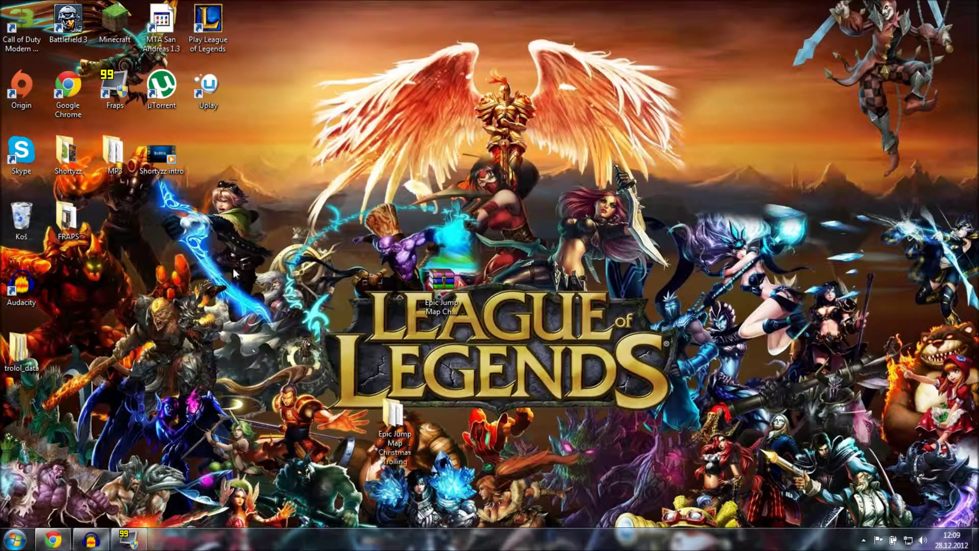
# Open the application data folder with %appdata% and go into the saves folder inside .minecraft.
pyautogui.click(15, 540)
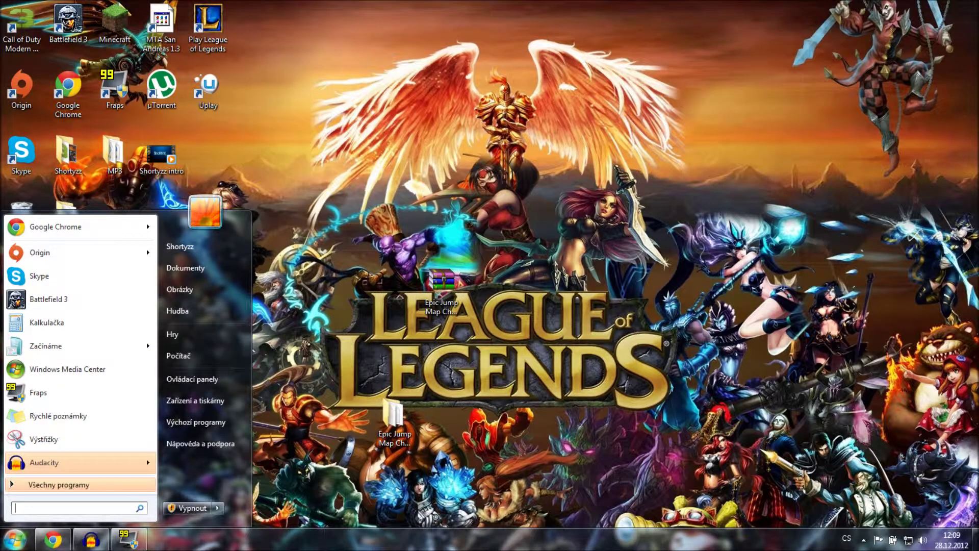
pyautogui.write('%')
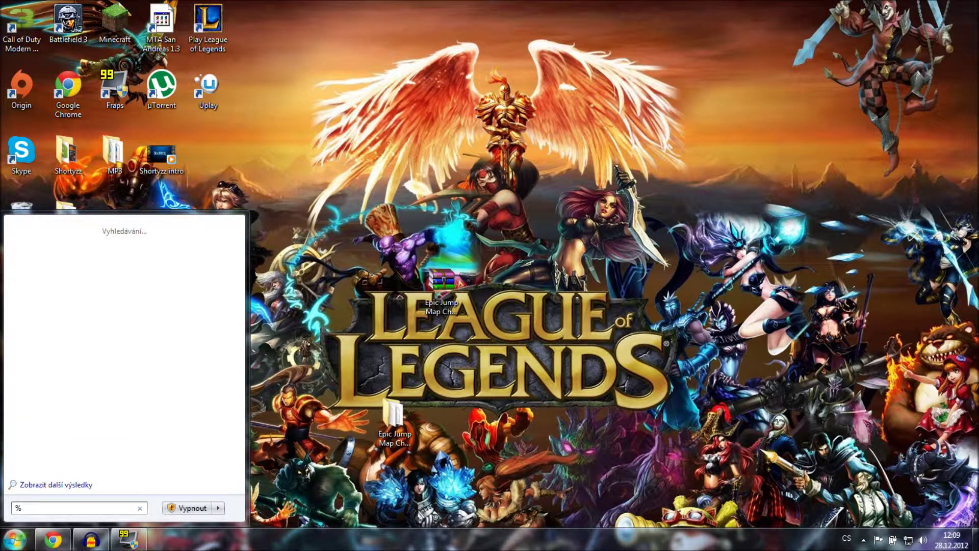
pyautogui.write('appdat')
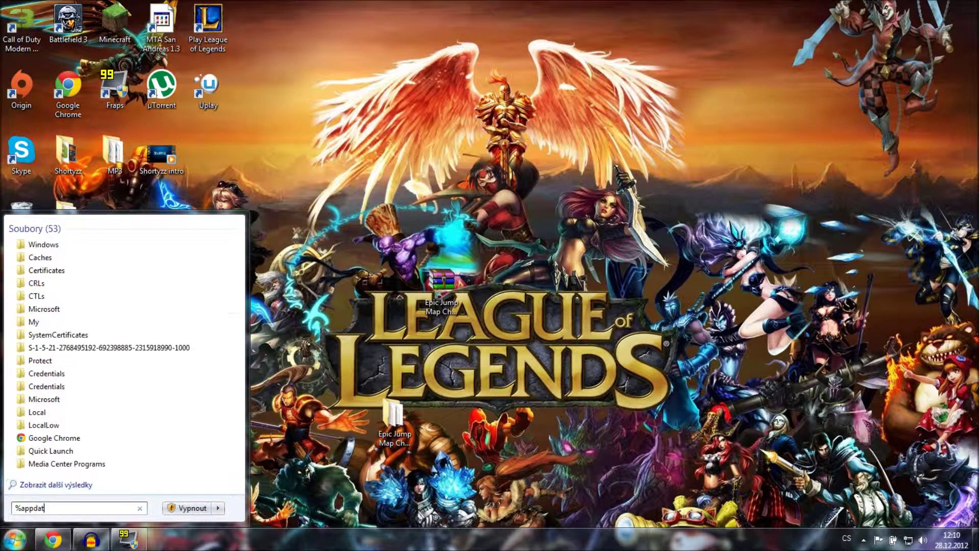
pyautogui.write('a%')
pyautogui.press('Return')
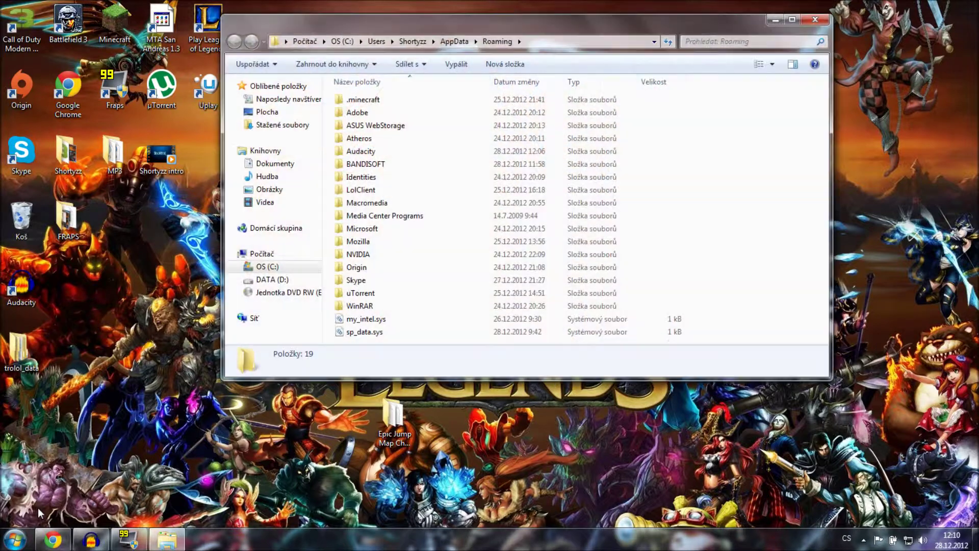
pyautogui.doubleClick(375, 102)
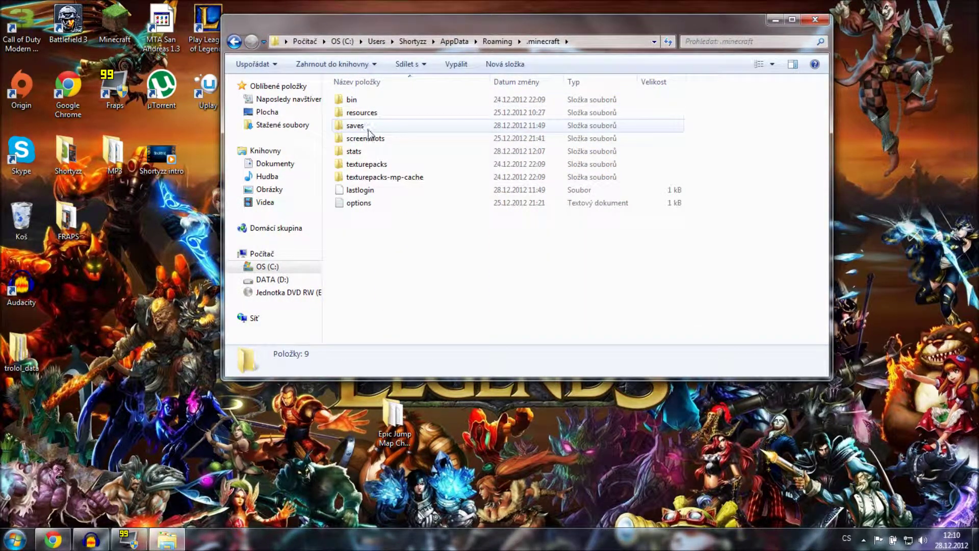
pyautogui.doubleClick(368, 129)
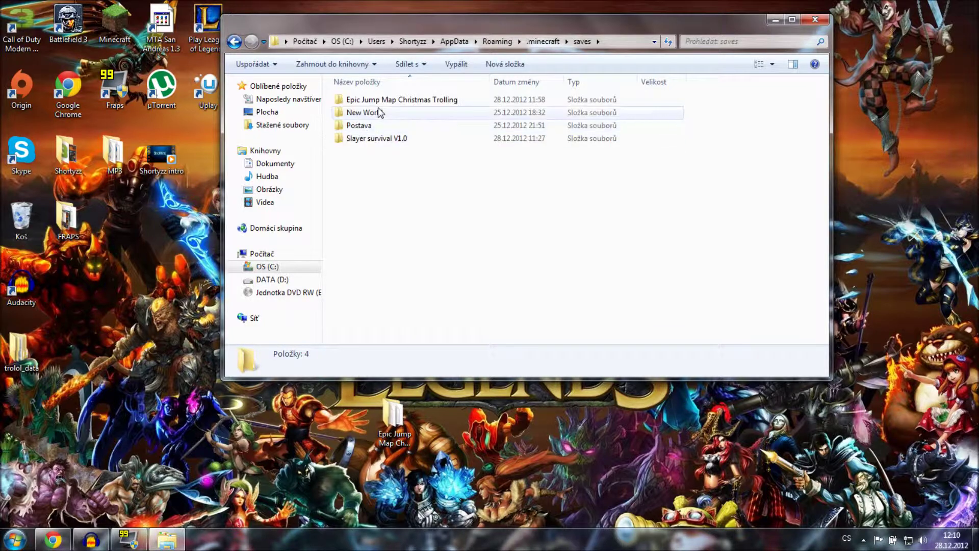
# Delete the existing Epic Jump Map Christmas Trolling folder from saves and move the extracted copy there from the desktop.
pyautogui.click(385, 99)
pyautogui.press('Delete')
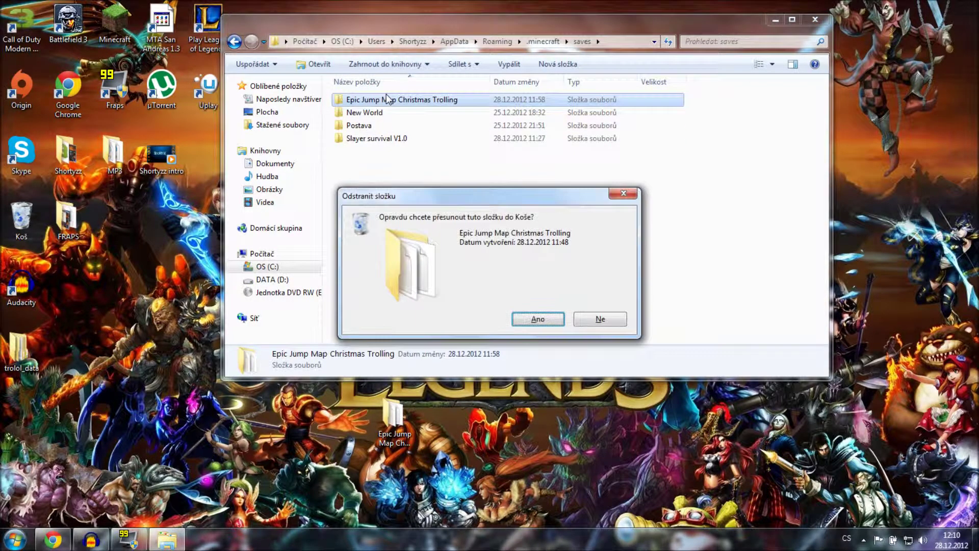
pyautogui.press('Return')
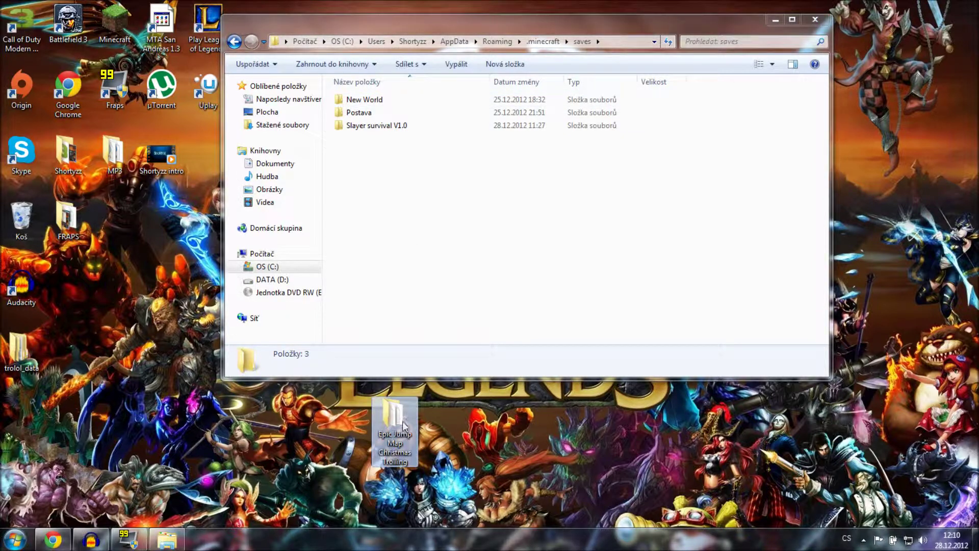
pyautogui.moveTo(379, 408); pyautogui.dragTo(379, 144)
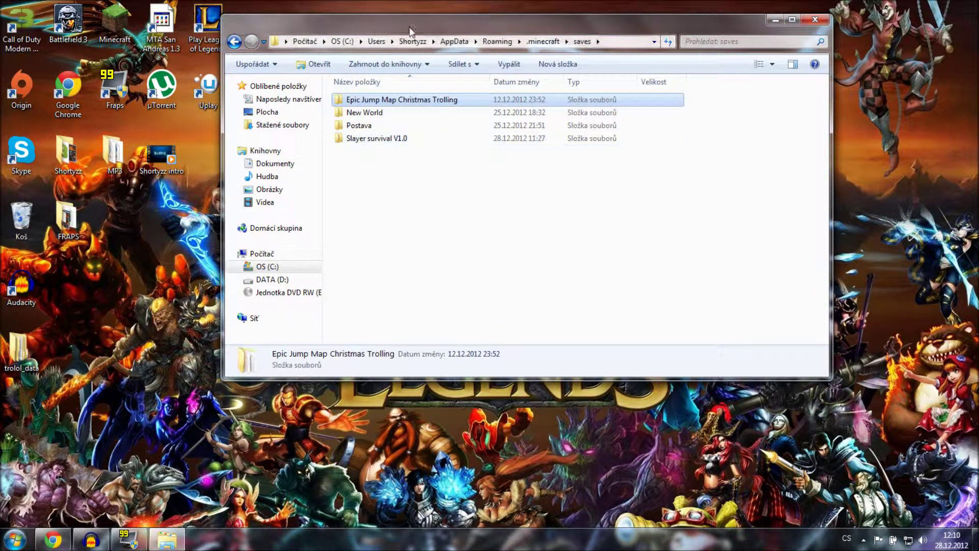
pyautogui.click(814, 20)
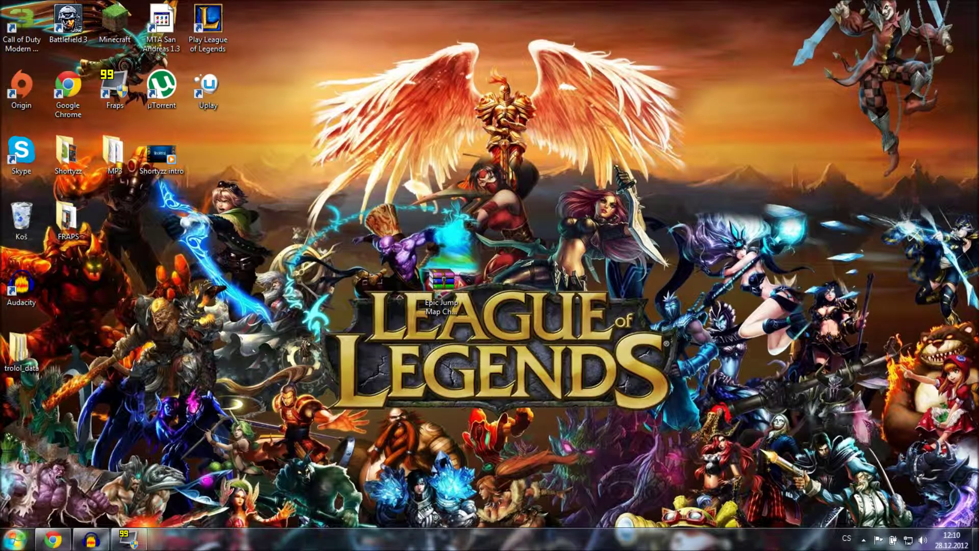
pyautogui.press('super')
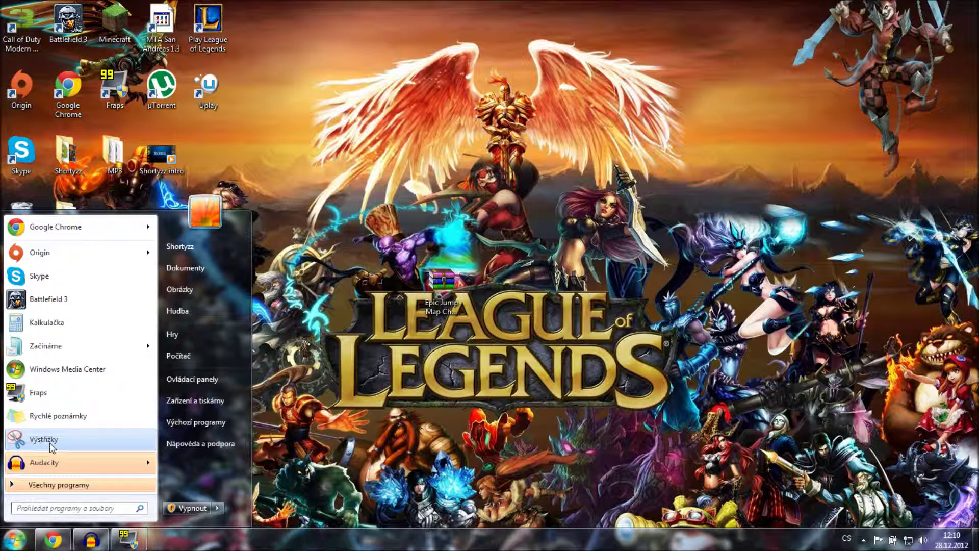
pyautogui.click(300, 298)
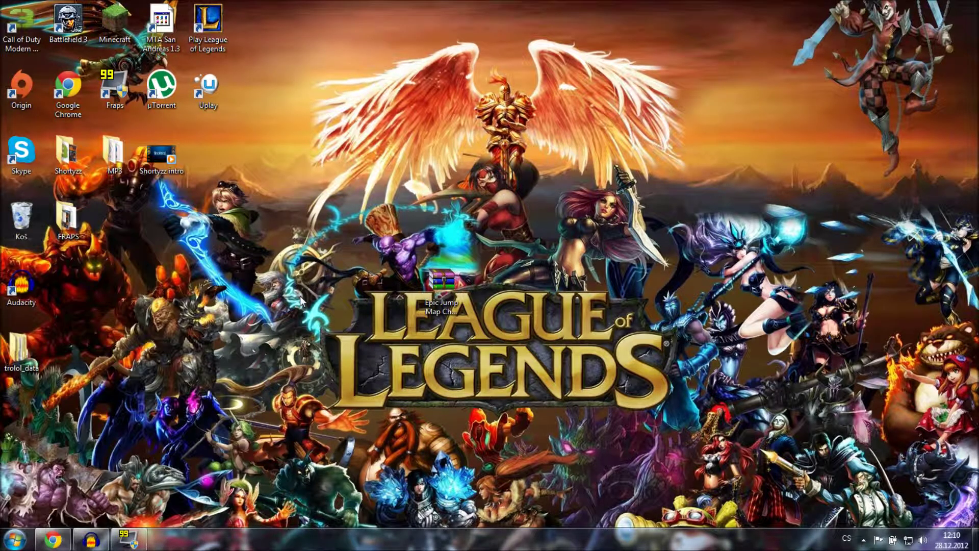
pyautogui.click(14, 539)
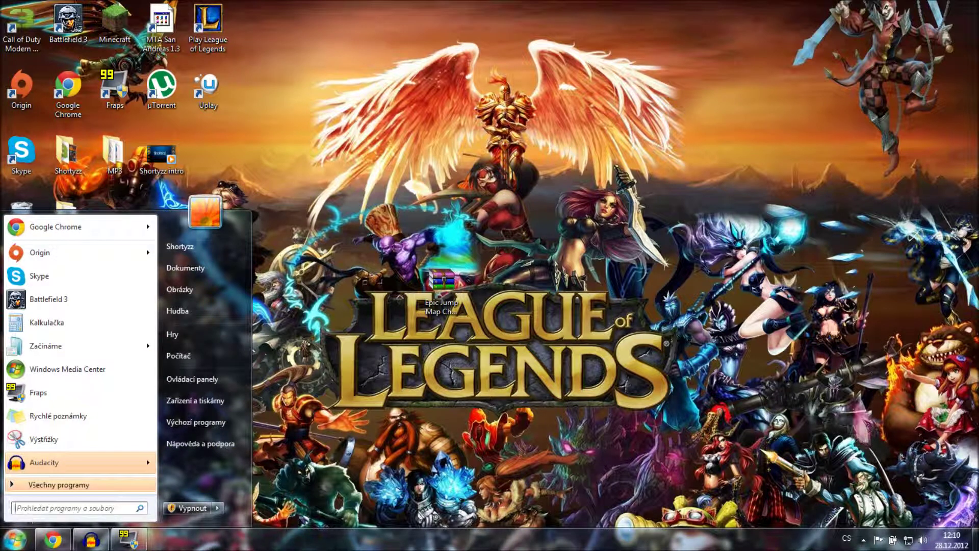
pyautogui.write('%ppdat')
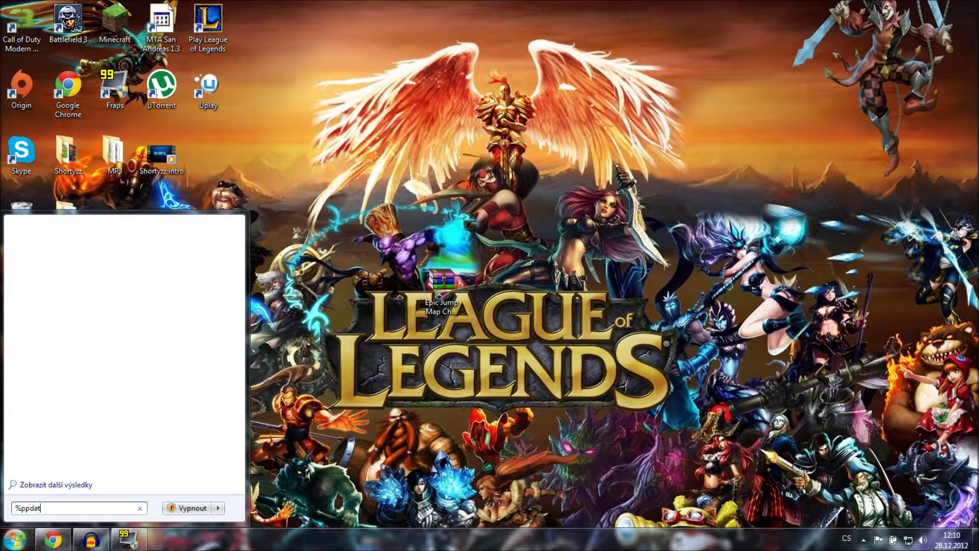
pyautogui.write('a%')
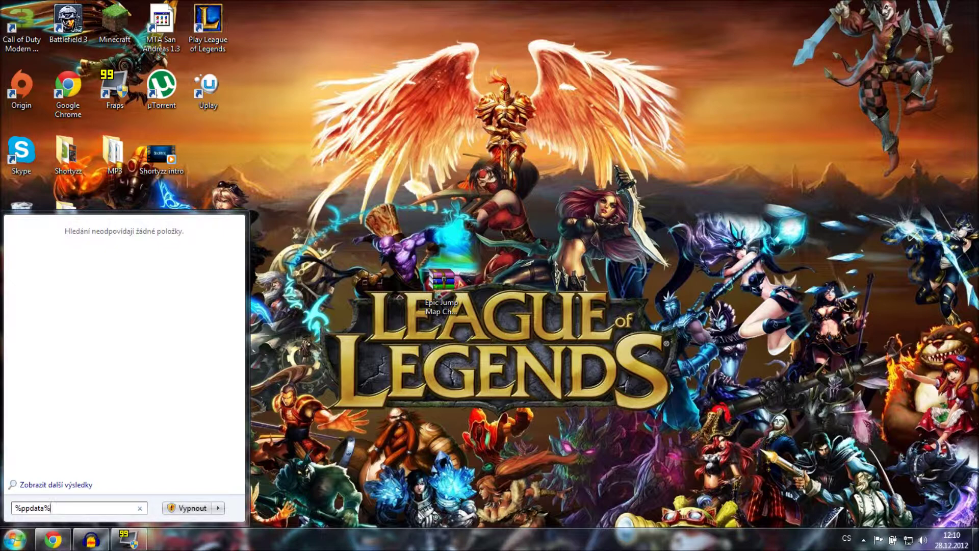
pyautogui.press('Escape')
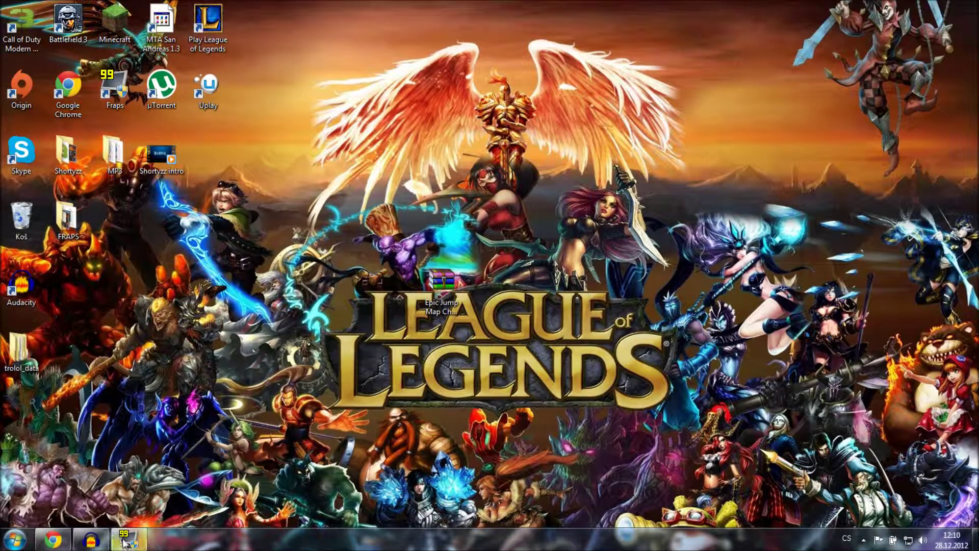
# Launch Minecraft from the desktop, log in with the remembered account and maximize the game window.
pyautogui.doubleClick(115, 23)
pyautogui.click(542, 276)
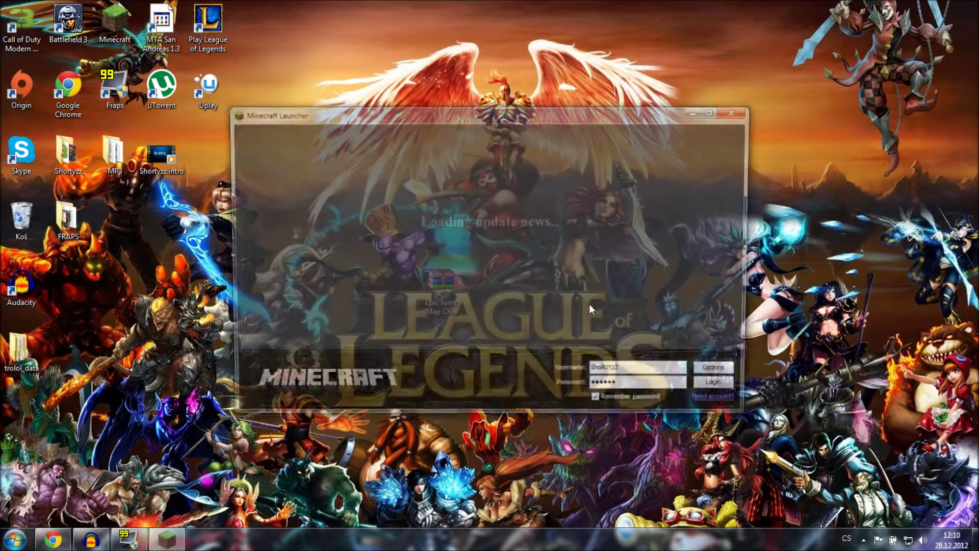
pyautogui.click(721, 389)
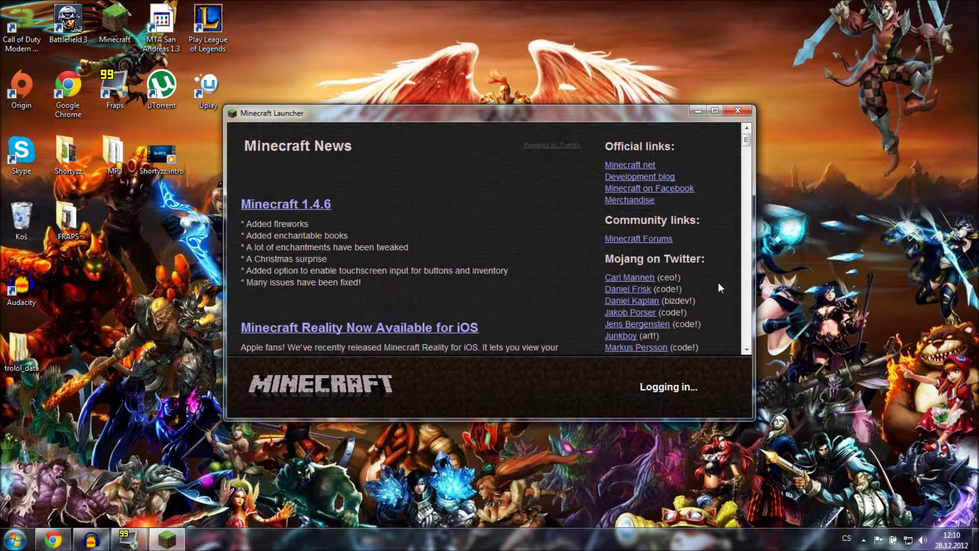
pyautogui.click(714, 111)
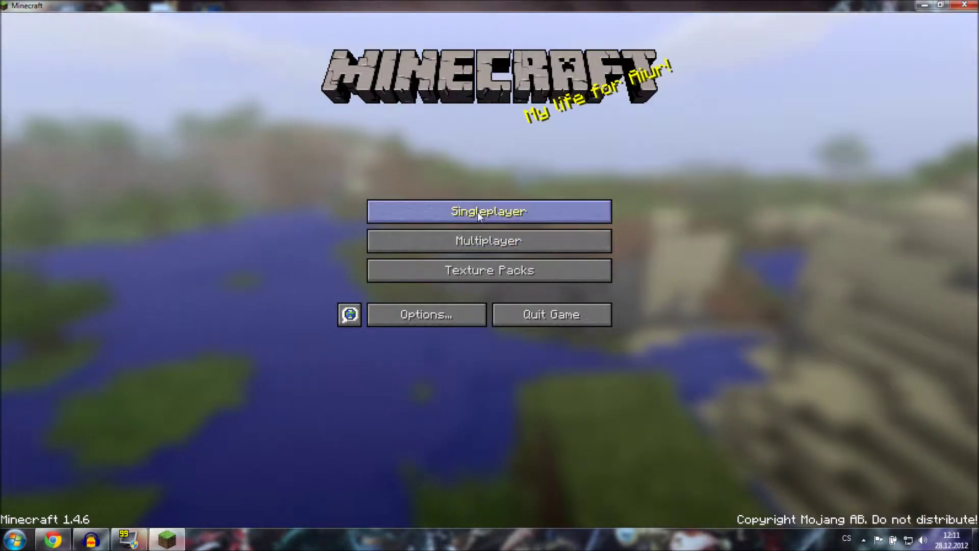
# Load the Epic Jump Map Christmas Trolling world in singleplayer and walk forward from the spawn point.
pyautogui.click(477, 212)
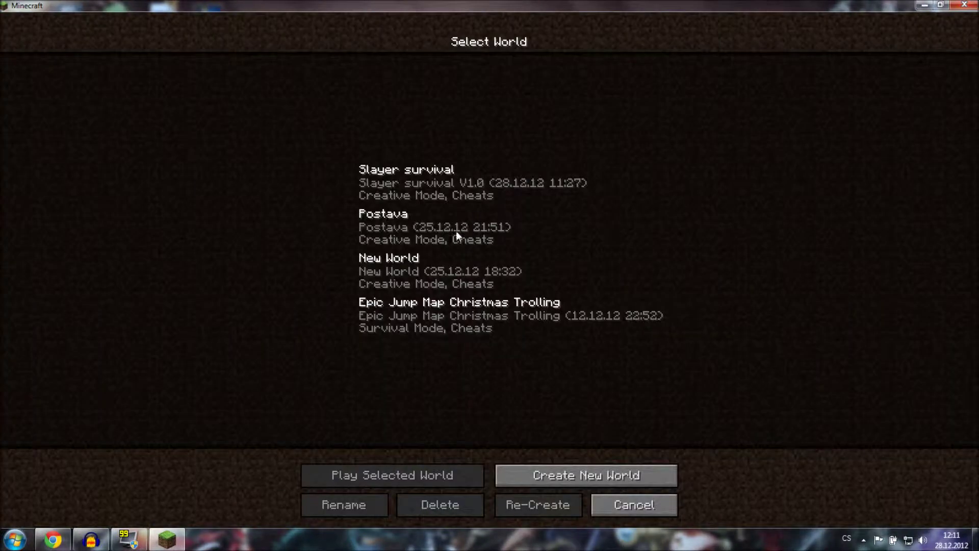
pyautogui.doubleClick(430, 317)
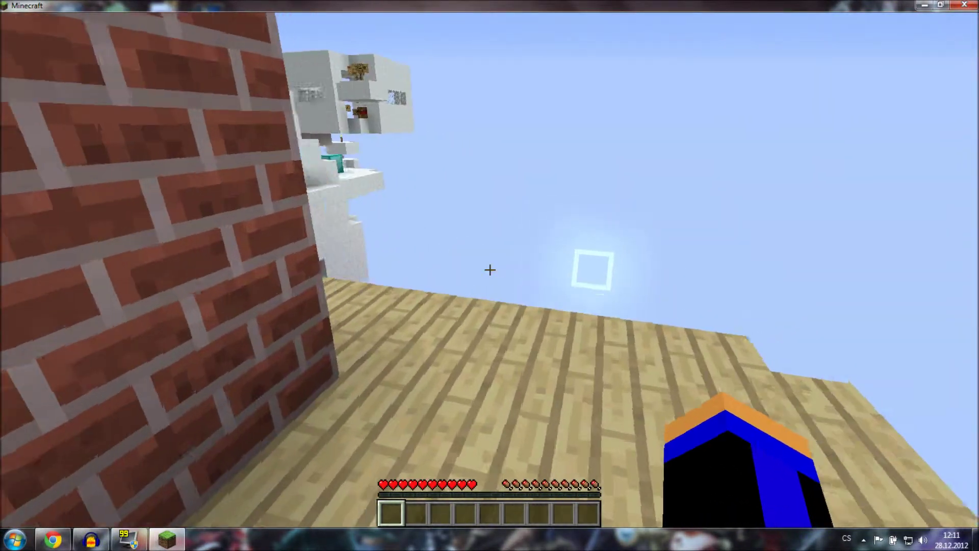
pyautogui.press('w')
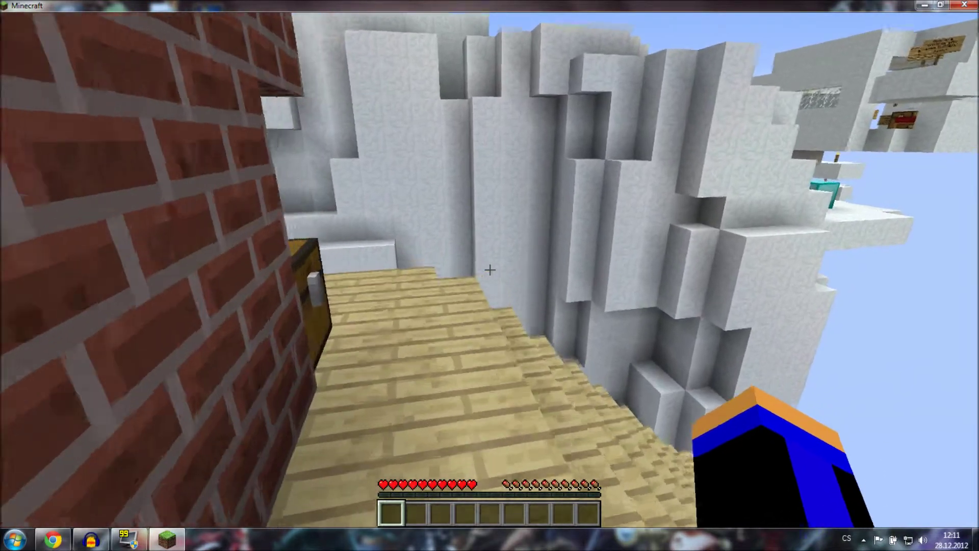